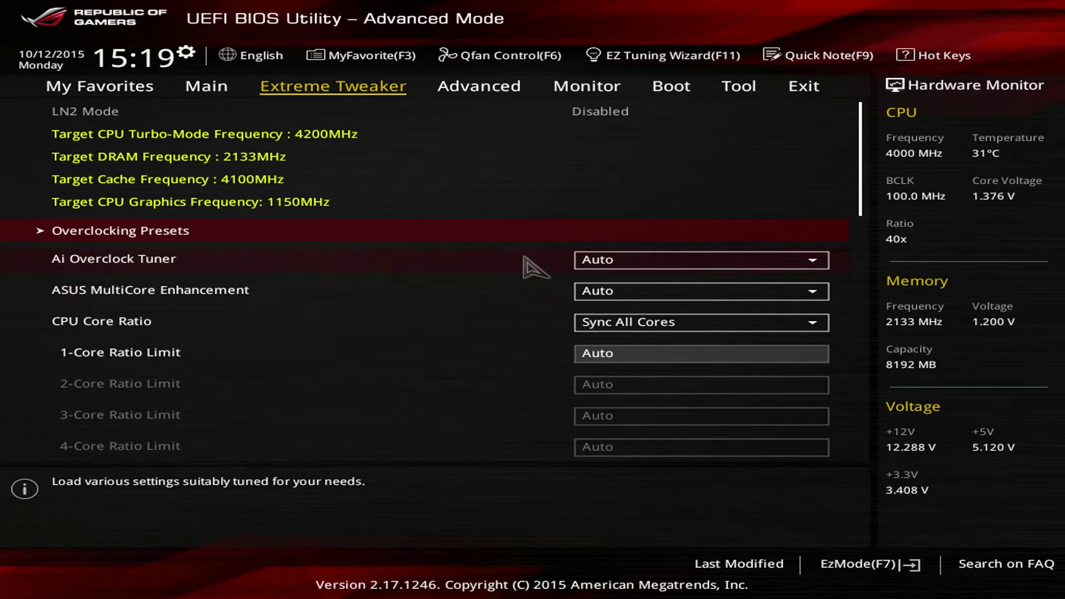
pyautogui.write('46')
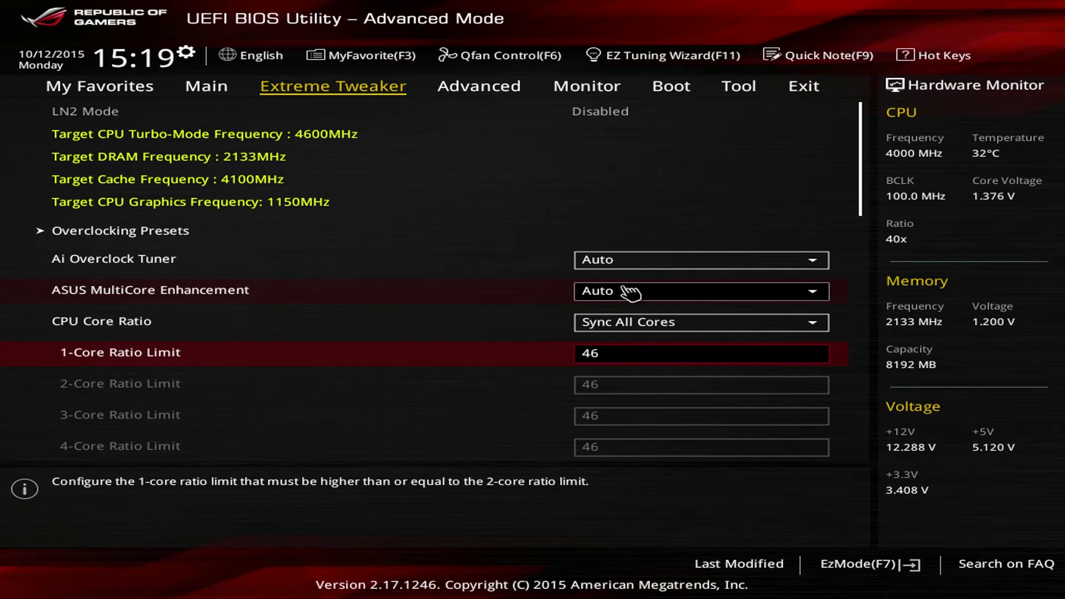
# Set CPU Core/Cache Voltage to Manual Mode with a 1.390 V override, then save and restart
pyautogui.press('Down')
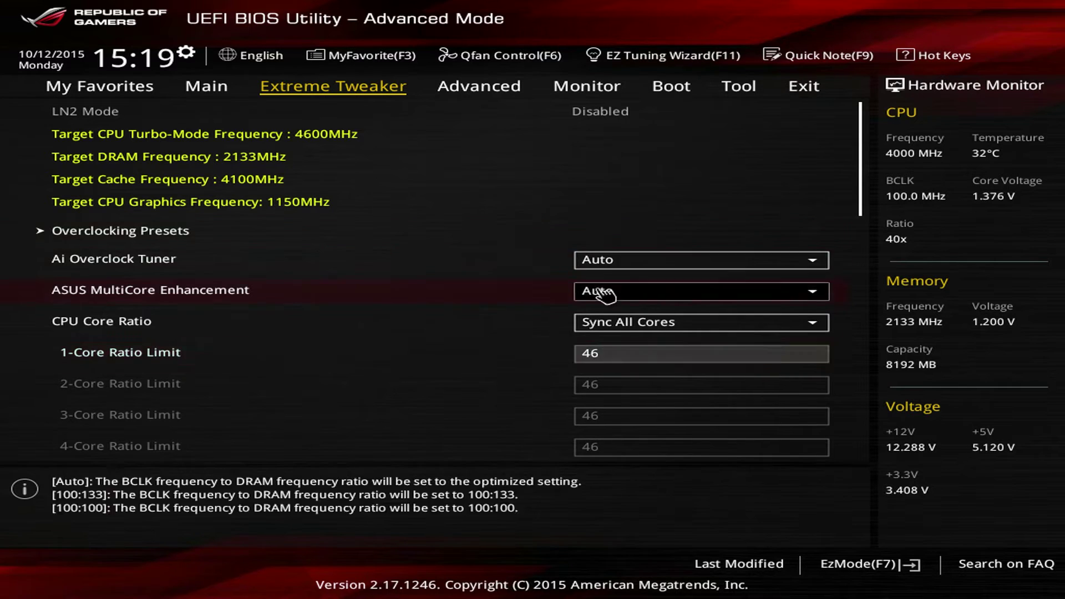
pyautogui.press('Down')
pyautogui.press('Down')
pyautogui.press('Down')
pyautogui.press('Down')
pyautogui.press('Down')
pyautogui.press('Down')
pyautogui.press('Down')
pyautogui.press('Down')
pyautogui.press('Down')
pyautogui.press('Down')
pyautogui.press('Down')
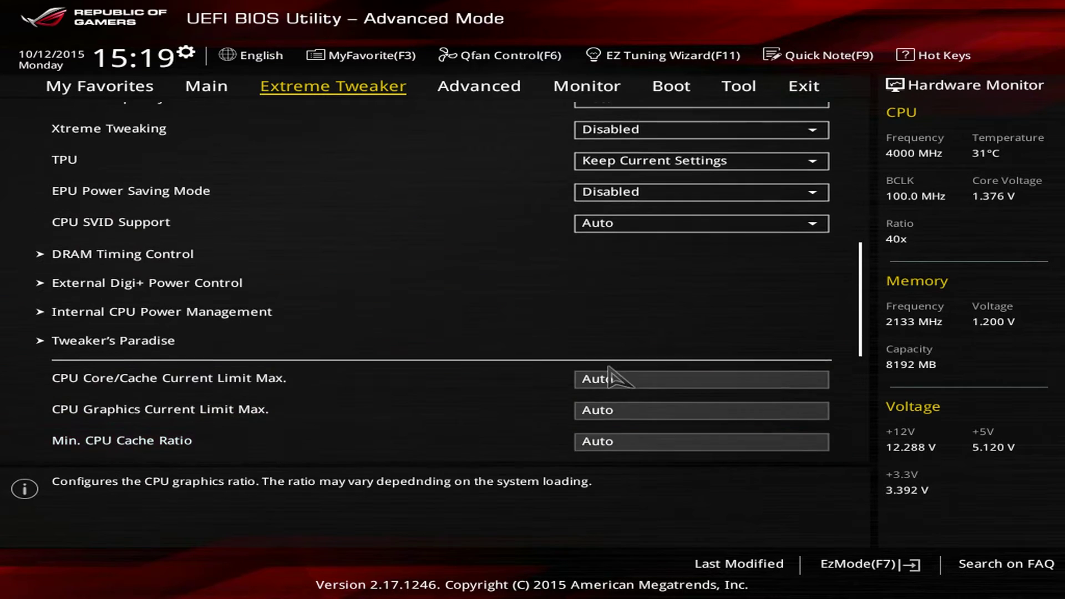
pyautogui.press('Down')
pyautogui.press('Down')
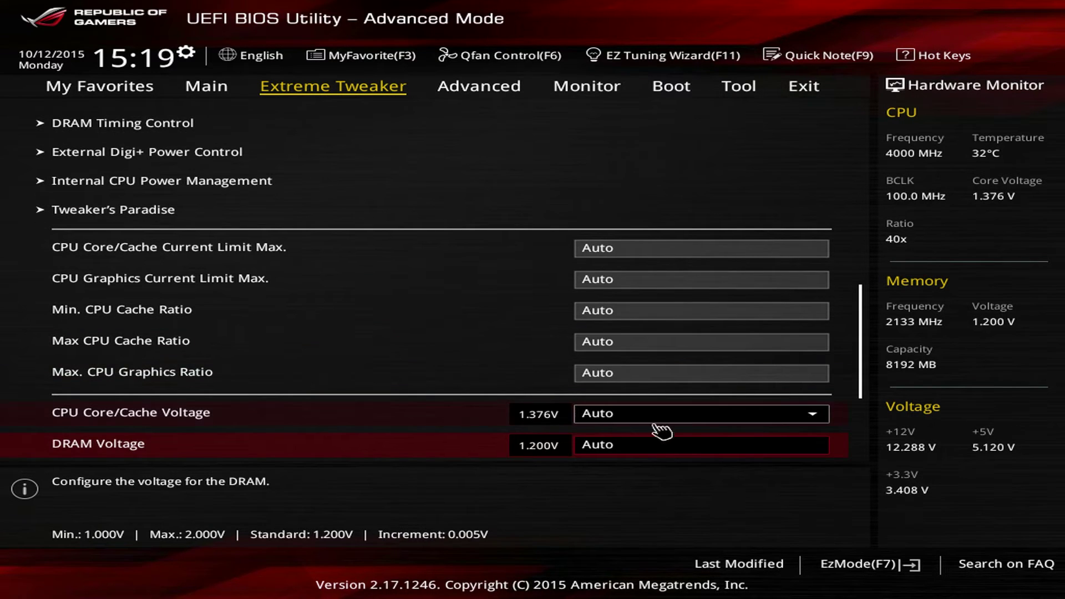
pyautogui.click(667, 419)
pyautogui.click(648, 357)
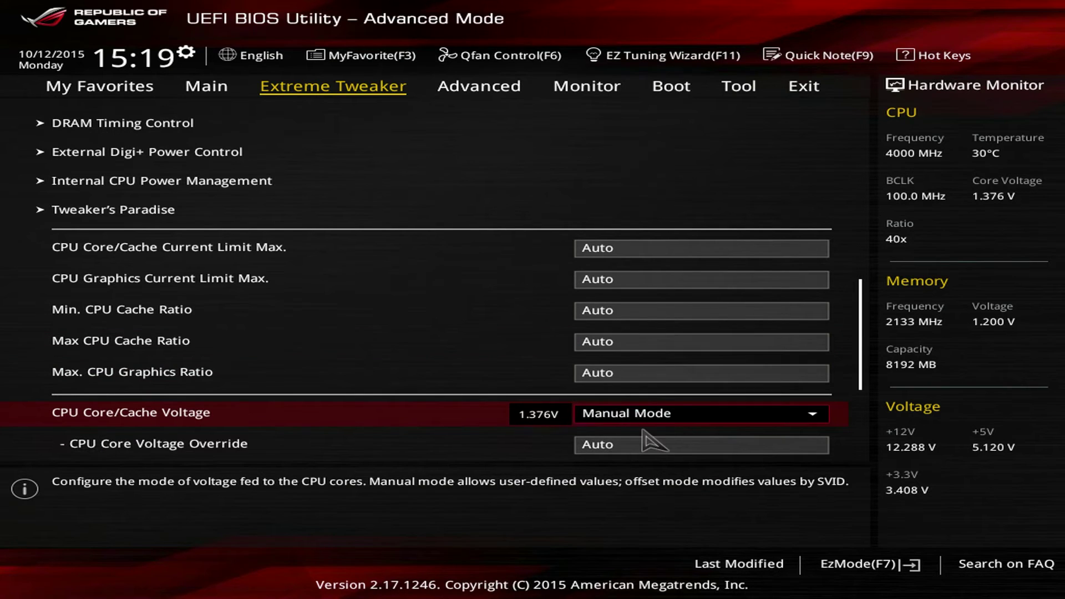
pyautogui.click(645, 450)
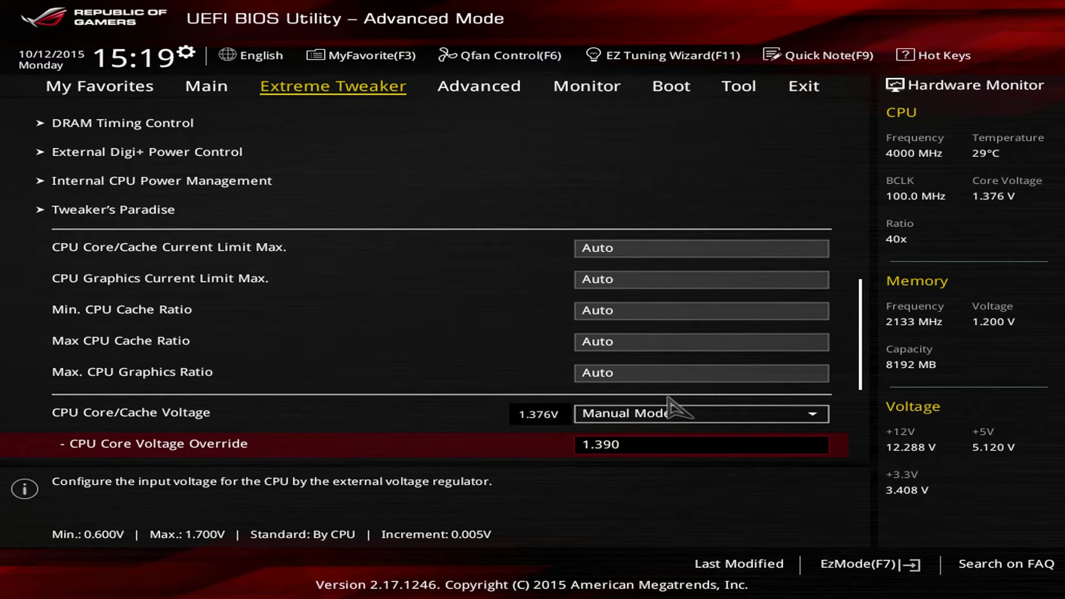
pyautogui.press('F10')
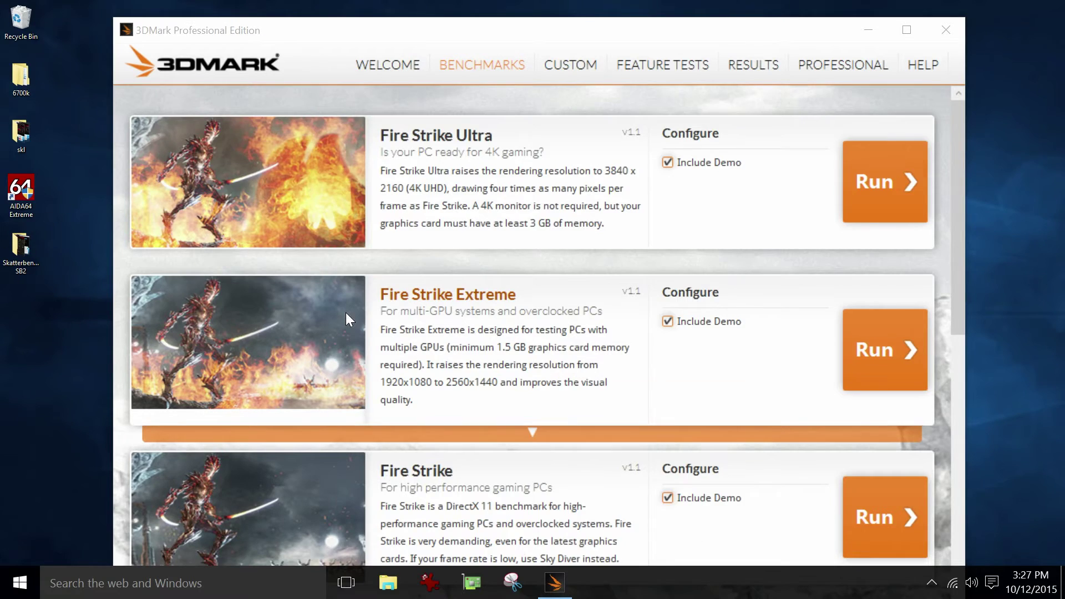
pyautogui.scroll(-5, 345, 312)
pyautogui.scroll(-3, 346, 309)
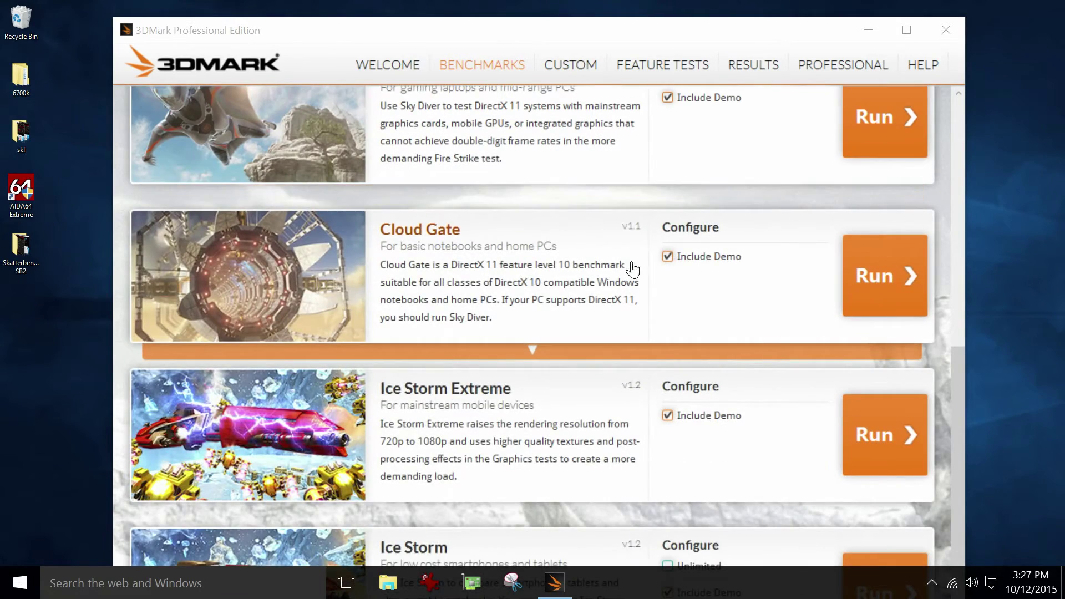